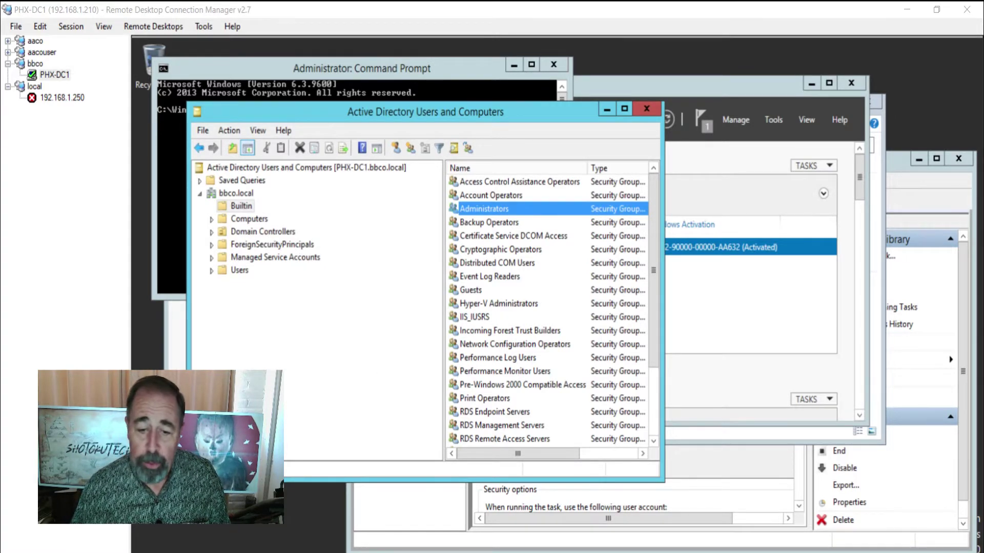
# Bring the system state backup.txt notes in Notepad++ in front of the RDCMan session
pyautogui.hotkey('alt', 'Tab')
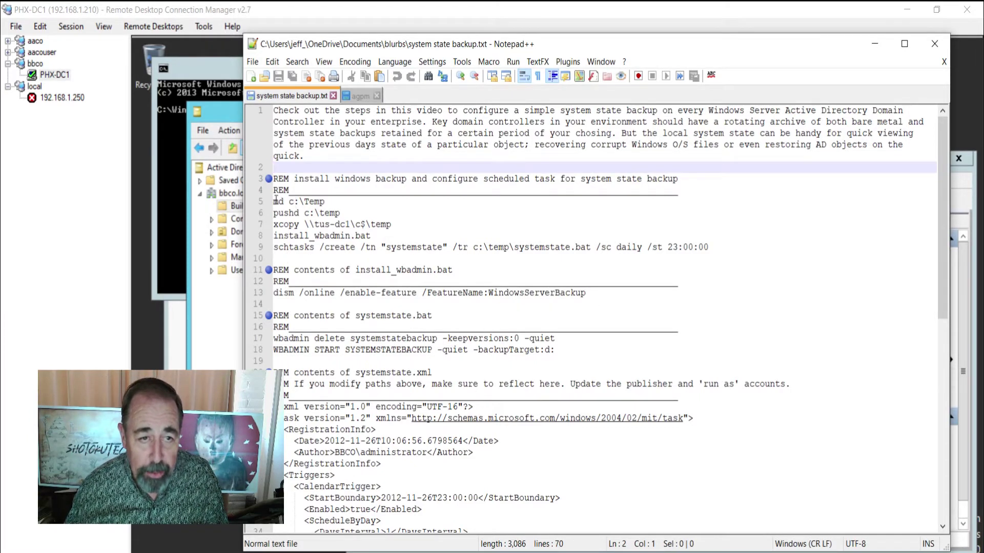
# Walk through the c:\Temp setup, schtasks, install_wbadmin.bat, systemstate.bat and systemstate.xml notes, then return to the DC
pyautogui.moveTo(276, 200); pyautogui.dragTo(272, 259)
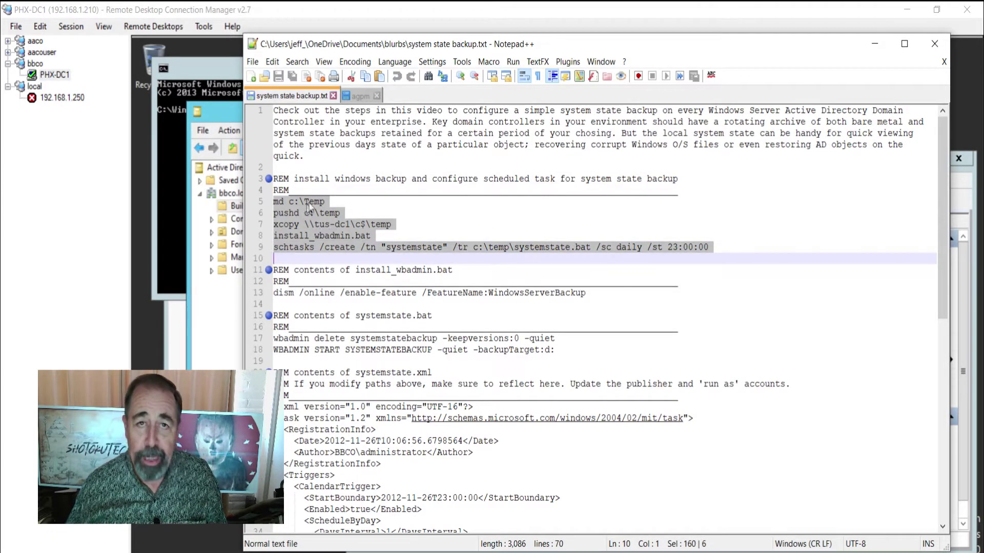
pyautogui.moveTo(308, 205)
pyautogui.mouseDown()
pyautogui.moveTo(308, 219)
pyautogui.moveTo(318, 215)
pyautogui.moveTo(309, 225)
pyautogui.mouseUp()
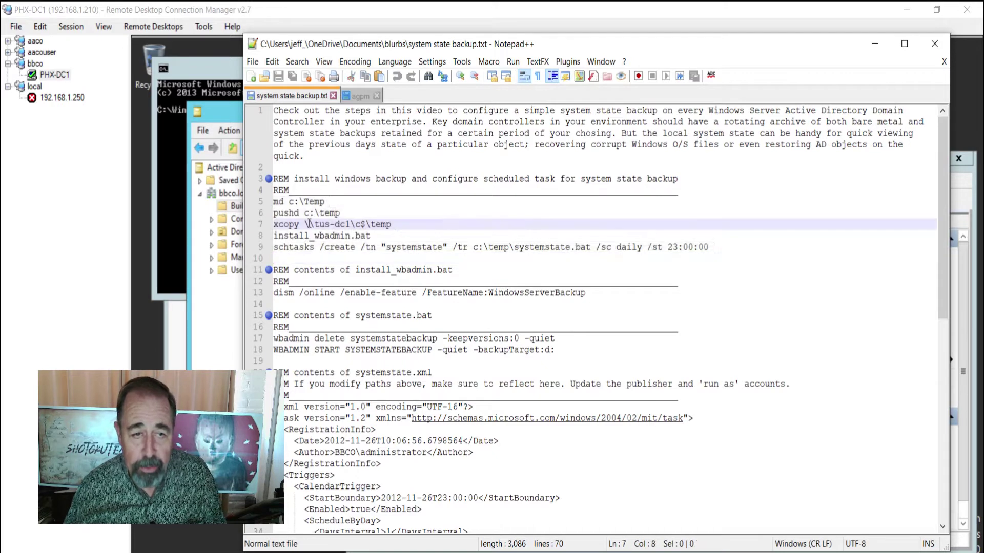
pyautogui.moveTo(366, 270); pyautogui.dragTo(422, 272)
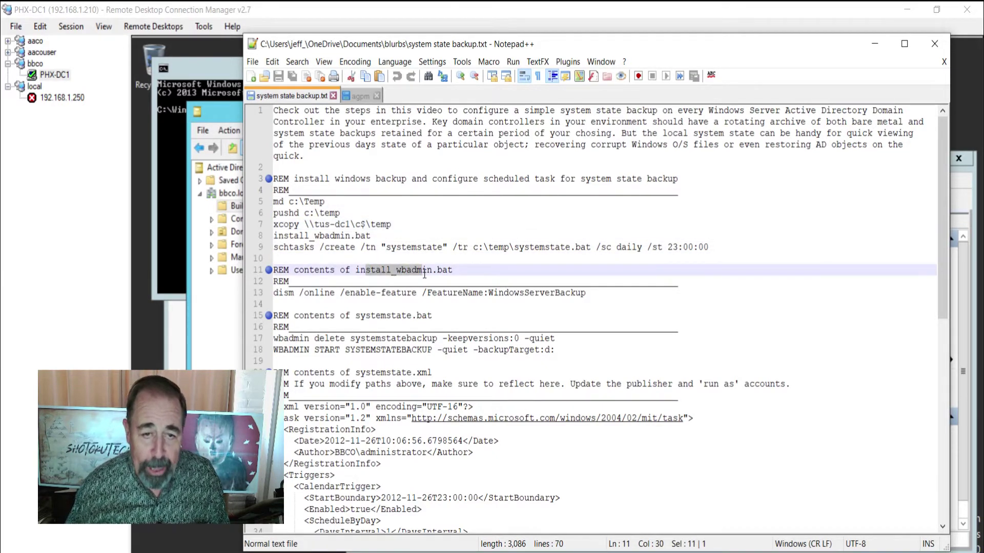
pyautogui.moveTo(366, 316); pyautogui.dragTo(421, 328)
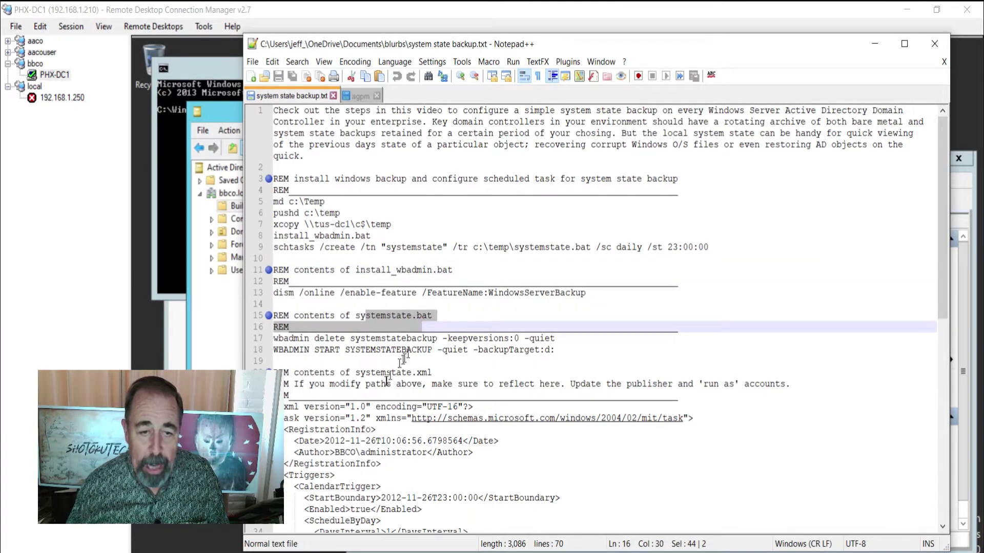
pyautogui.moveTo(371, 372); pyautogui.dragTo(421, 373)
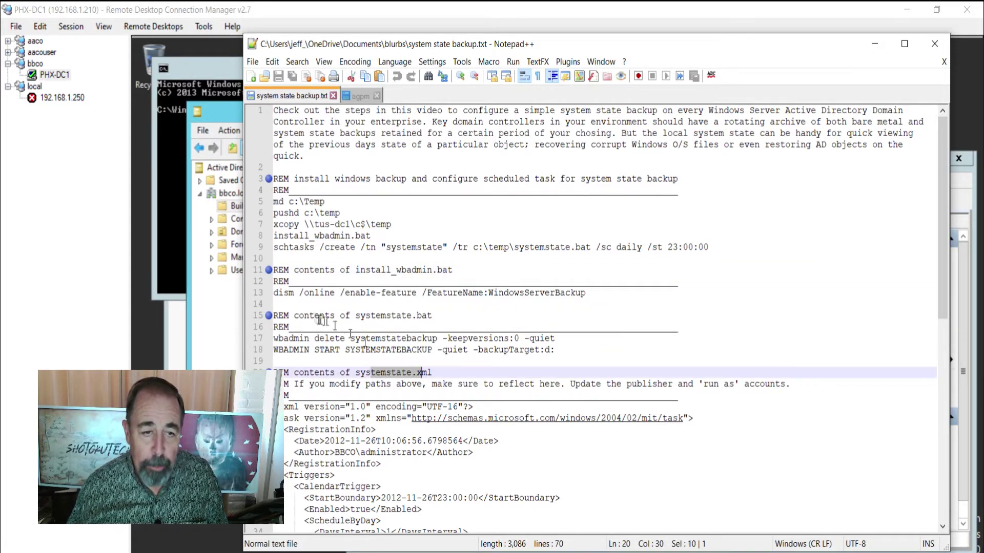
pyautogui.moveTo(277, 291); pyautogui.dragTo(290, 485)
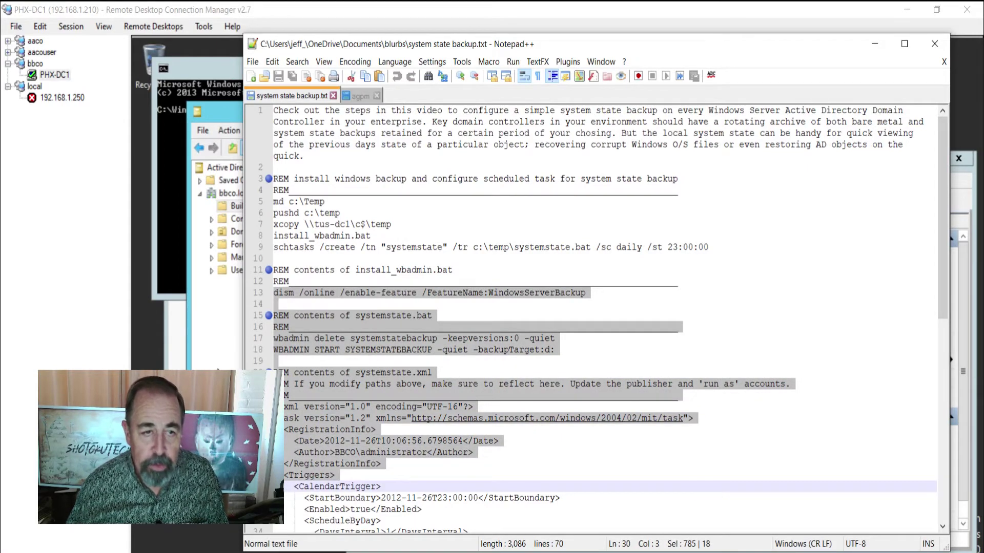
pyautogui.hotkey('alt', 'Tab')
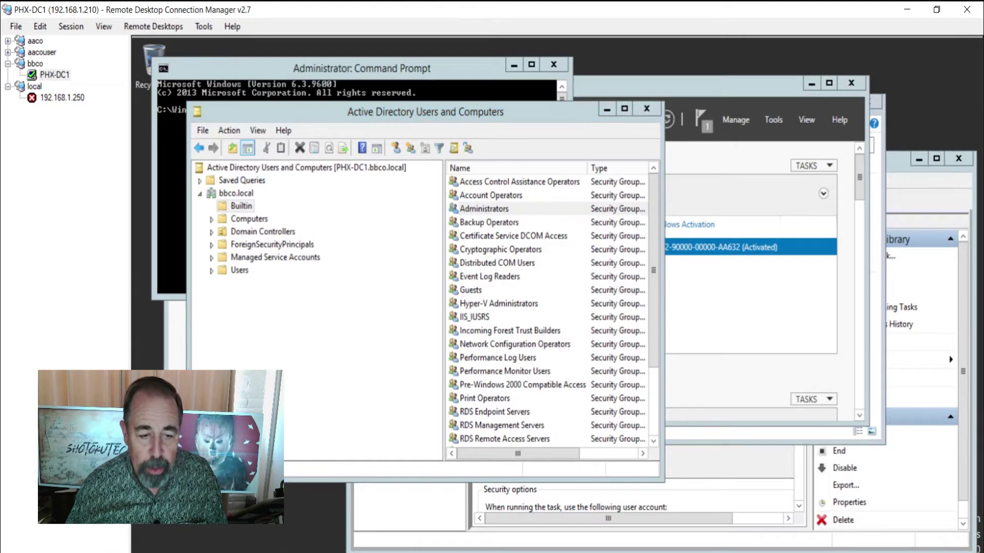
# Copy the pushd c:\temp line from the backup notes
pyautogui.hotkey('alt', 'Tab')
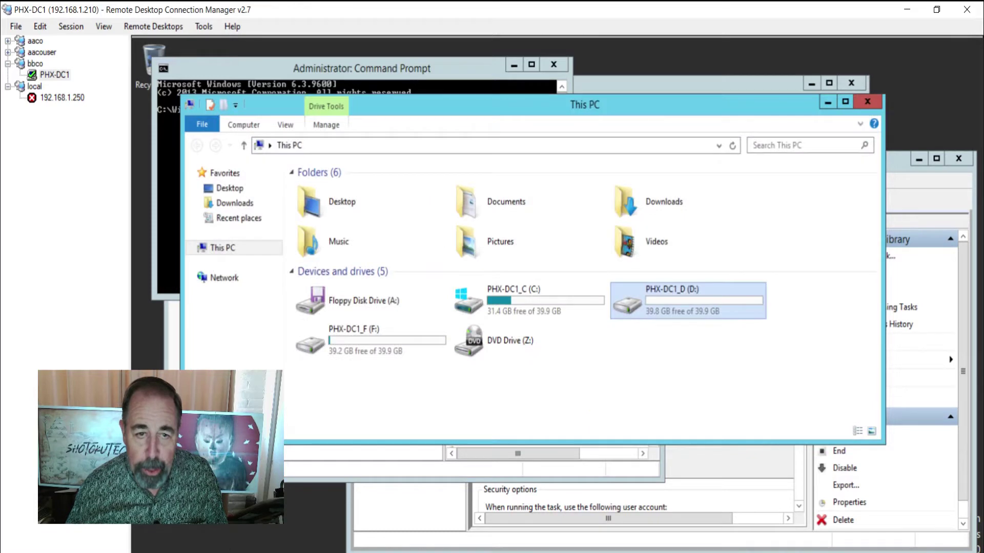
pyautogui.click(402, 73)
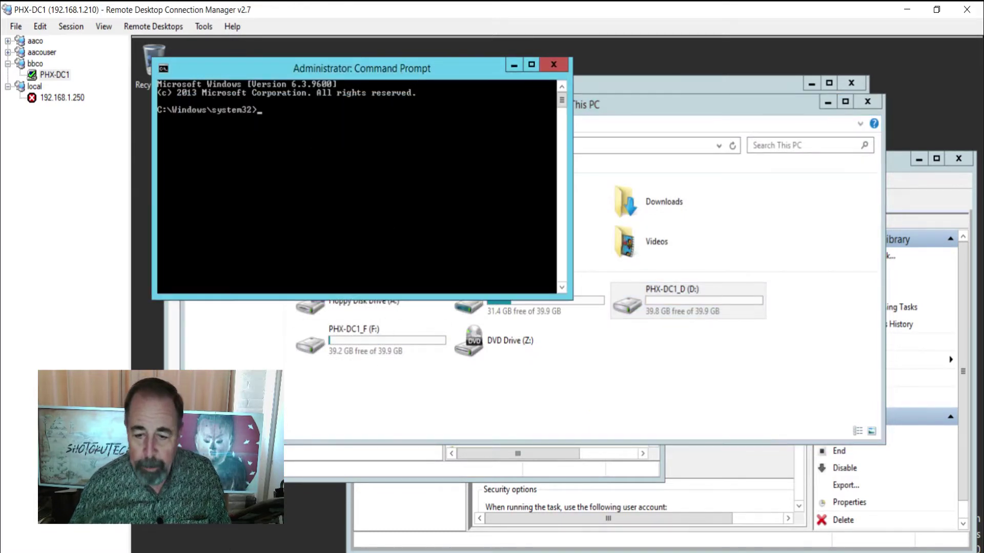
pyautogui.hotkey('alt', 'Tab')
pyautogui.moveTo(340, 213); pyautogui.dragTo(259, 215)
pyautogui.hotkey('ctrl', 'c')
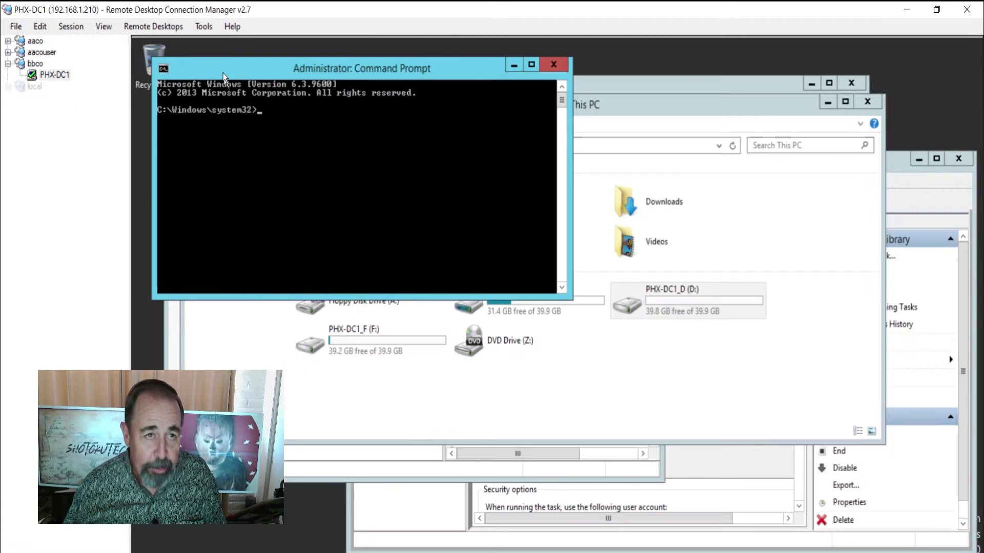
# Paste and run pushd c:\temp in the remote Command Prompt
pyautogui.click(222, 73)
pyautogui.rightClick(259, 115)
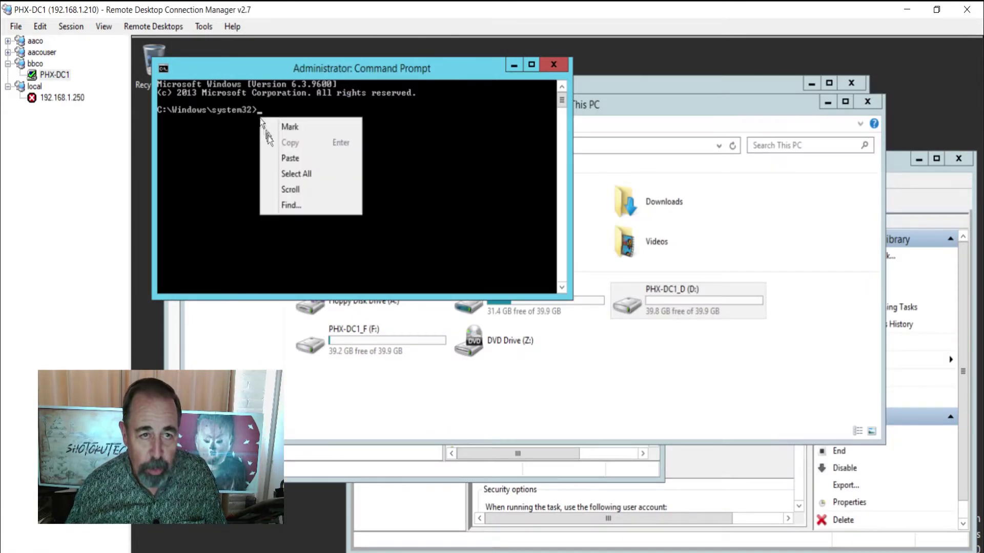
pyautogui.click(290, 158)
pyautogui.press('Return')
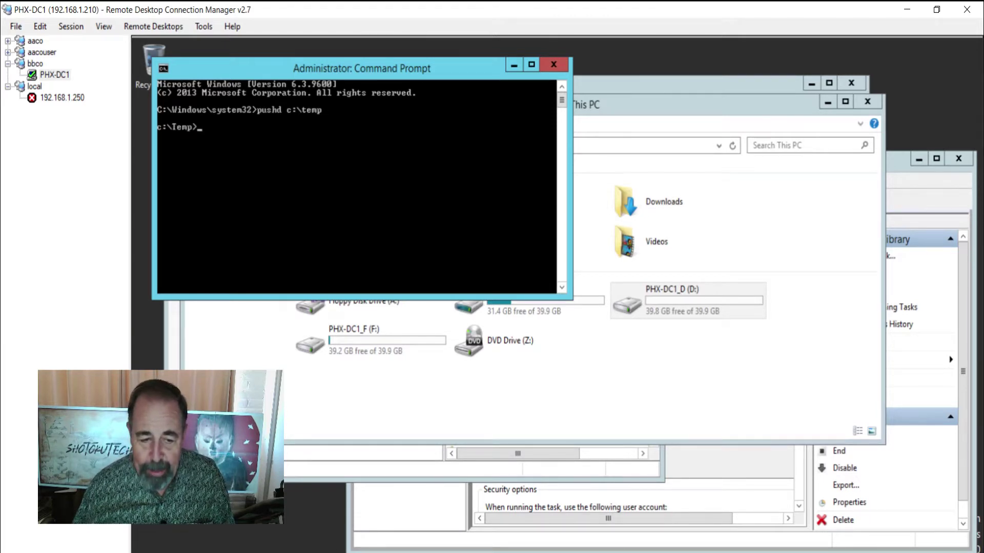
pyautogui.click(314, 548)
# Open C:\Temp and review install_wbadmin.bat's dism command in Notepad
pyautogui.doubleClick(533, 308)
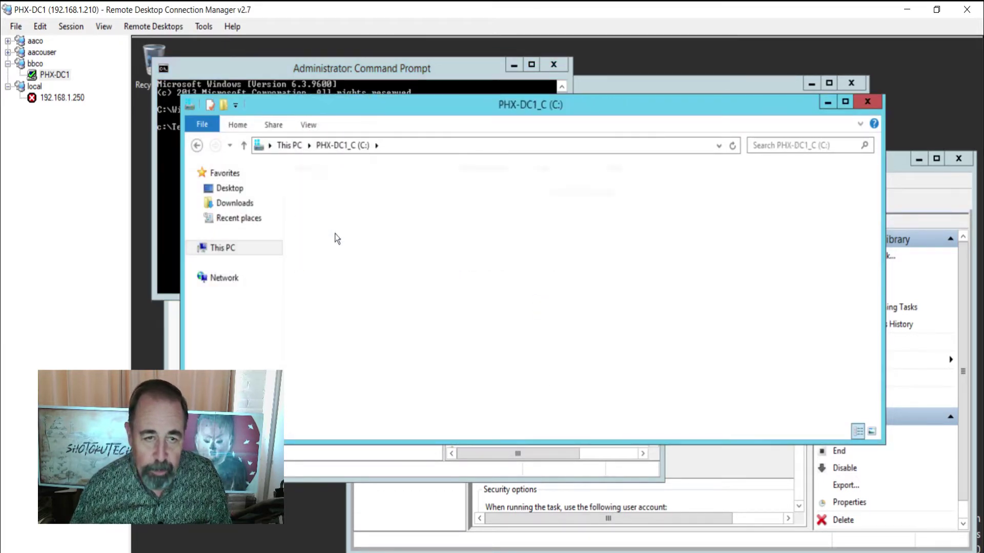
pyautogui.doubleClick(336, 239)
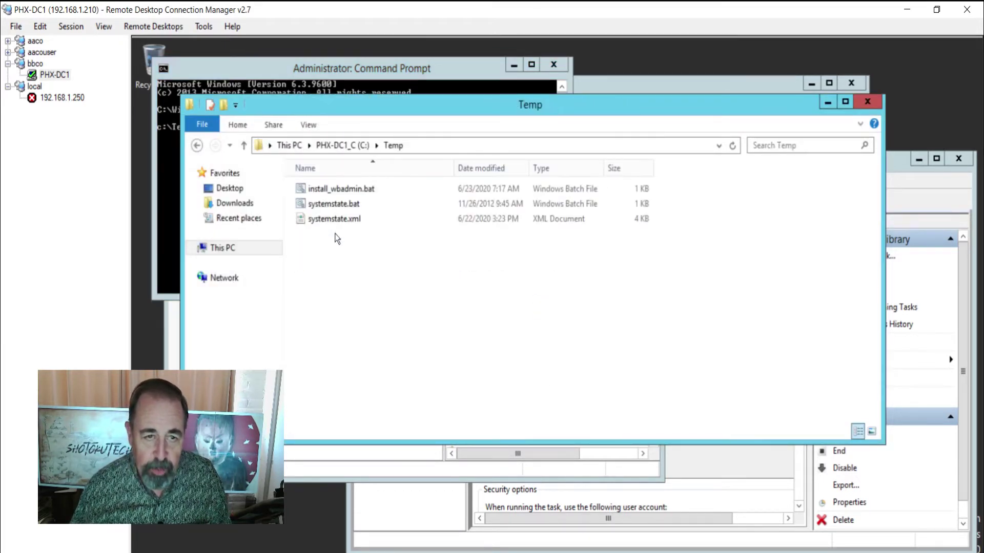
pyautogui.rightClick(345, 189)
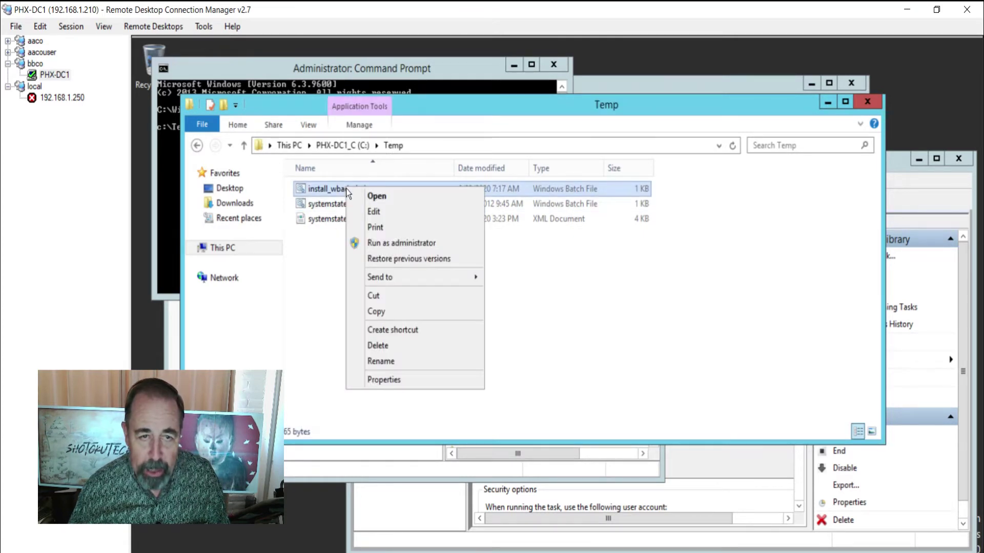
pyautogui.click(374, 211)
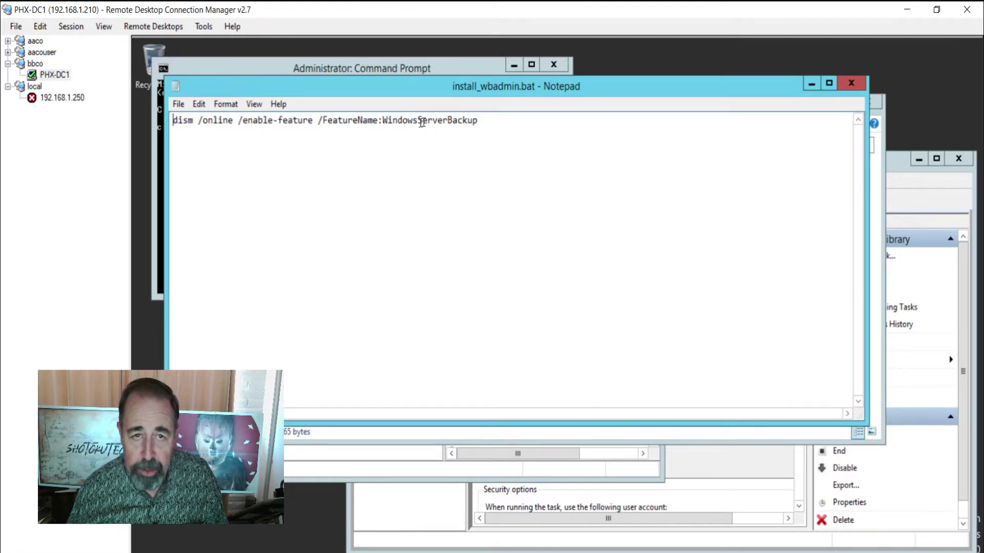
pyautogui.click(850, 83)
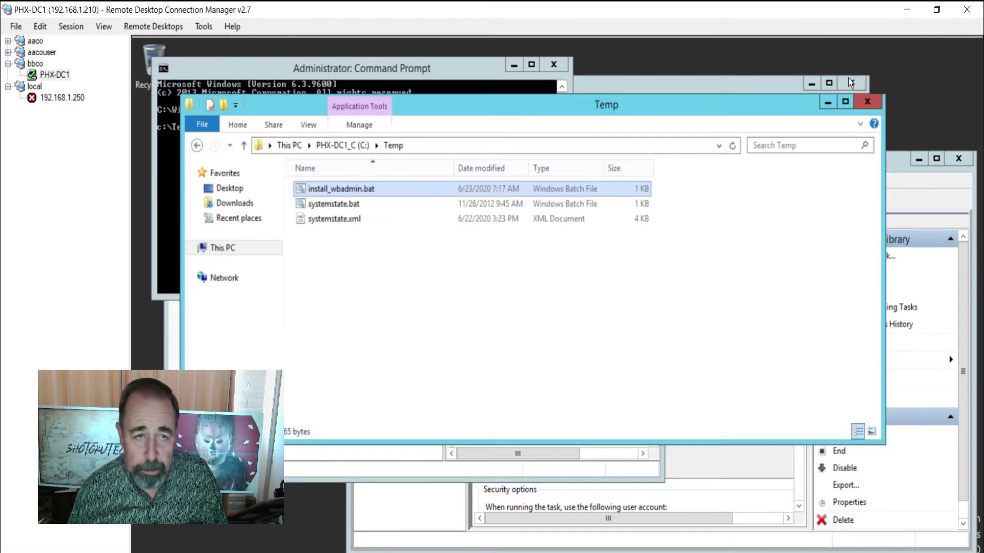
pyautogui.rightClick(343, 205)
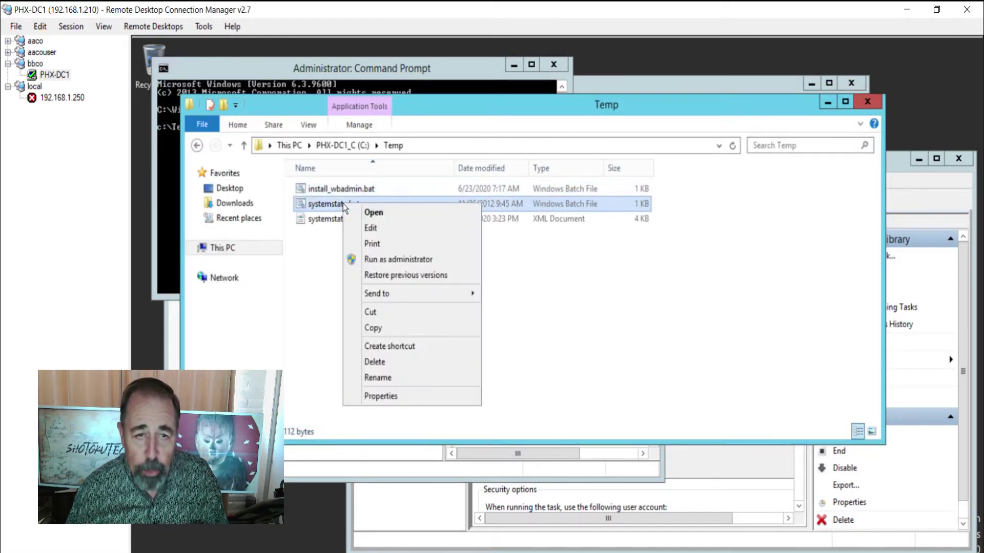
pyautogui.click(371, 228)
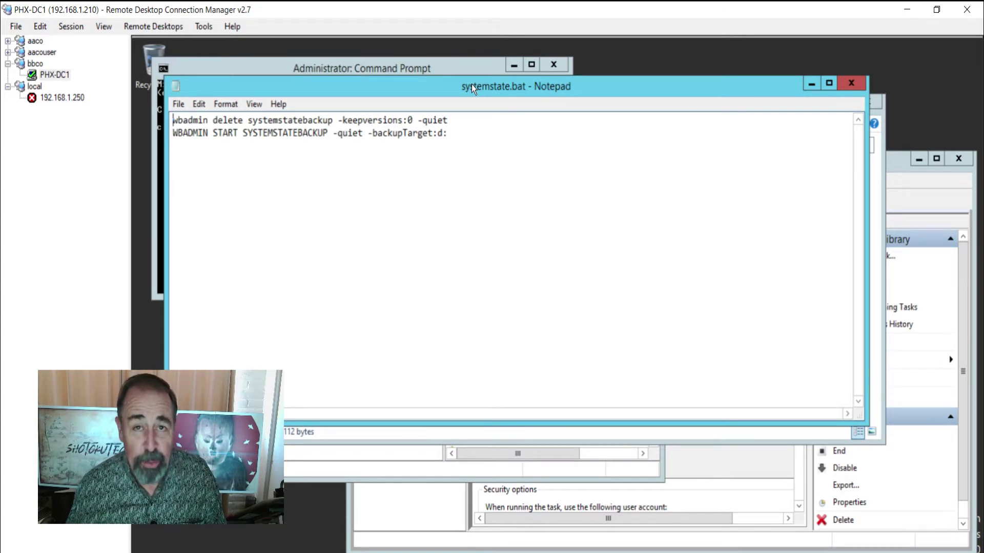
pyautogui.hotkey('alt', 'Tab')
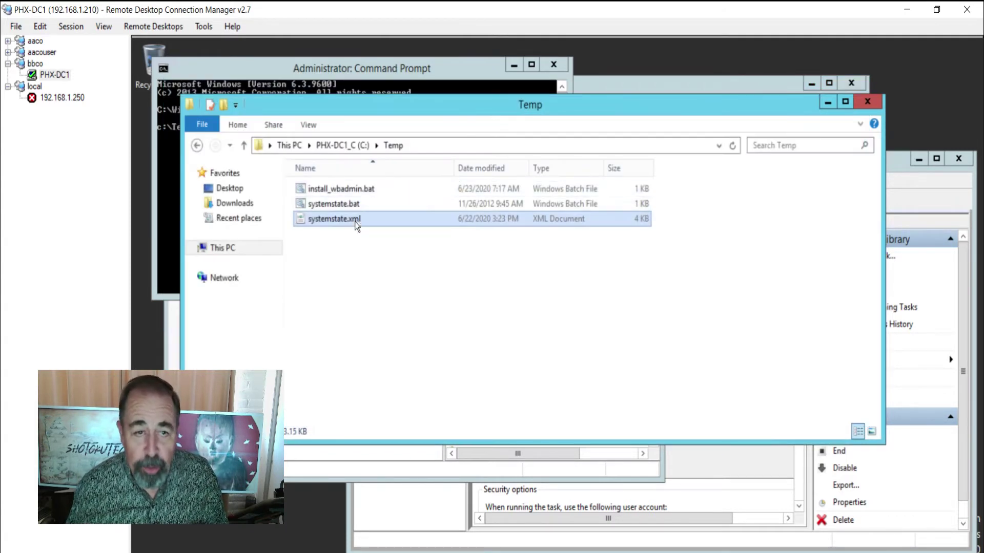
pyautogui.rightClick(345, 219)
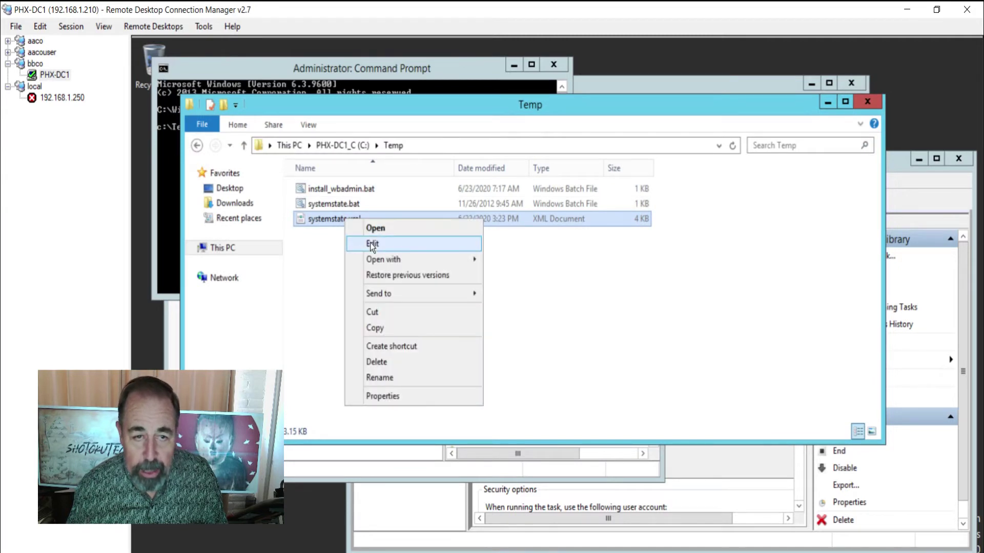
pyautogui.moveTo(388, 262)
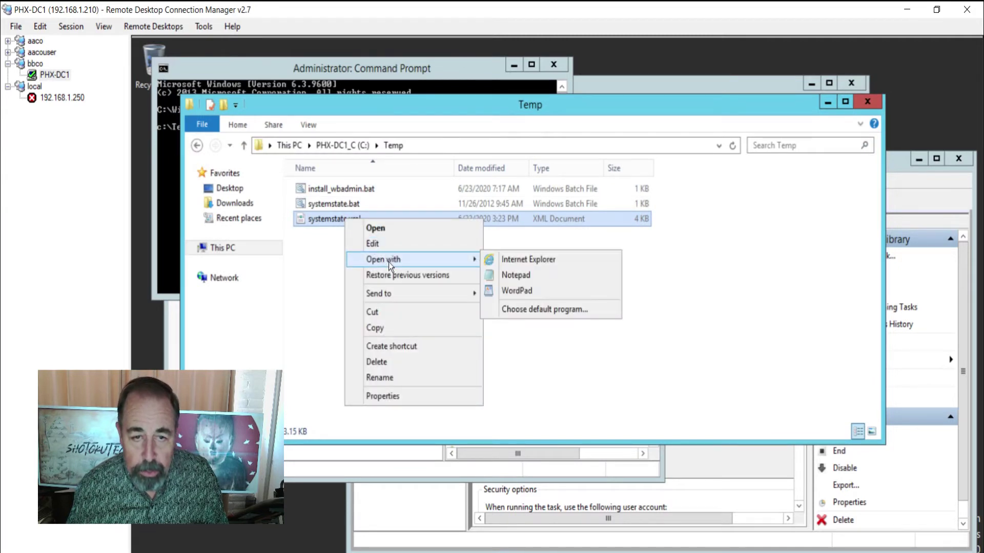
pyautogui.click(505, 272)
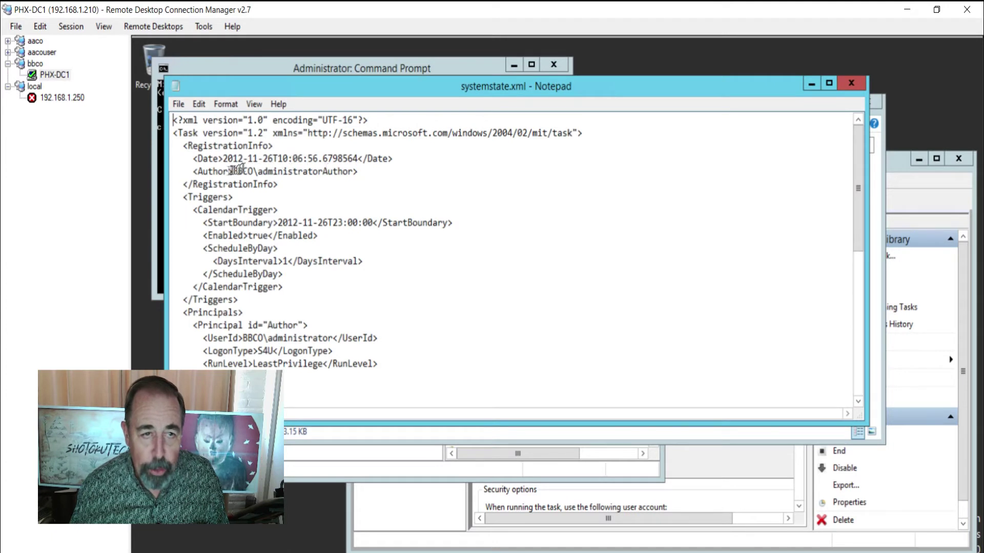
pyautogui.moveTo(234, 171); pyautogui.dragTo(321, 174)
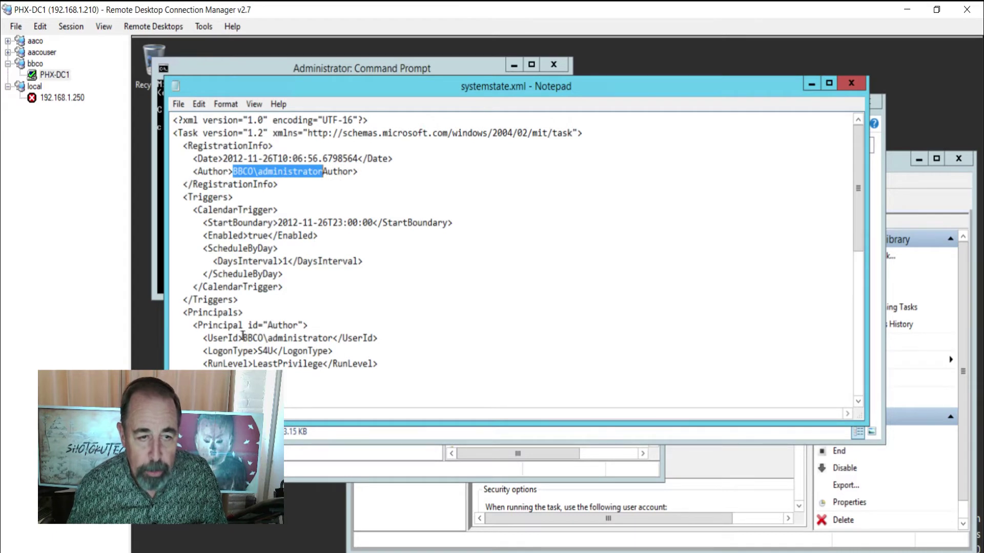
pyautogui.moveTo(243, 337); pyautogui.dragTo(337, 338)
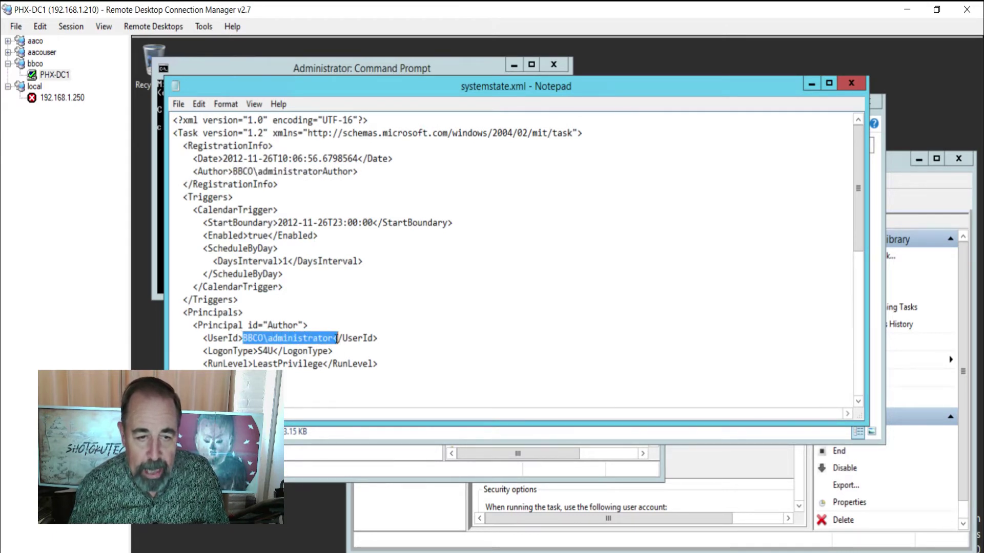
pyautogui.scroll(-8, 336, 338)
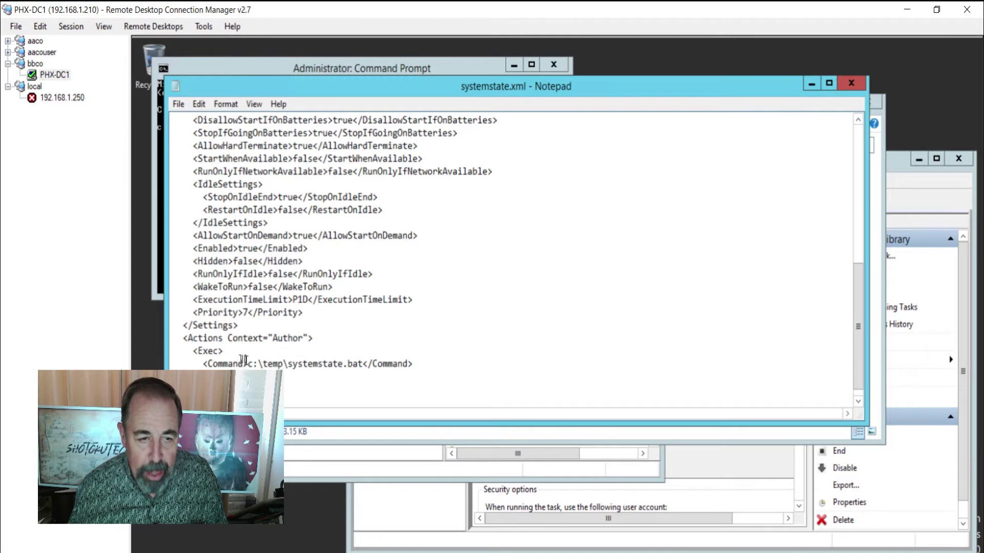
pyautogui.moveTo(247, 362); pyautogui.dragTo(364, 370)
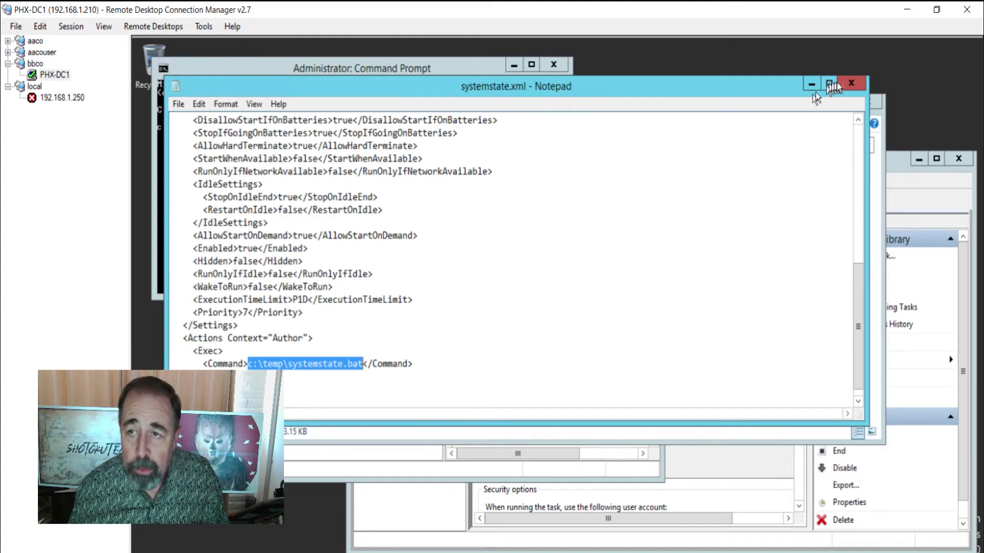
pyautogui.click(850, 81)
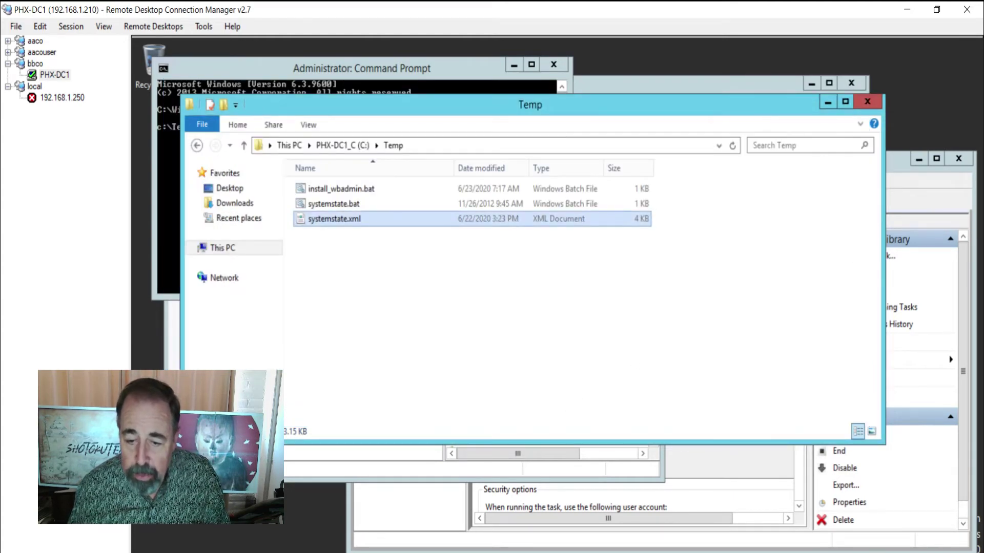
pyautogui.hotkey('alt', 'Tab')
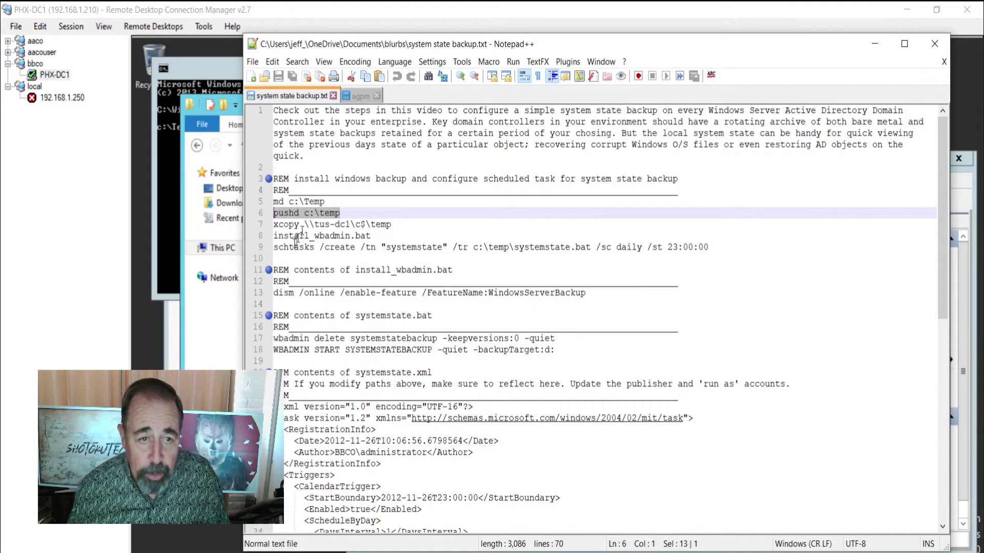
# Copy the install_wbadmin.bat and schtasks systemstate lines and run them in the DC's Command Prompt
pyautogui.moveTo(278, 236); pyautogui.dragTo(372, 235)
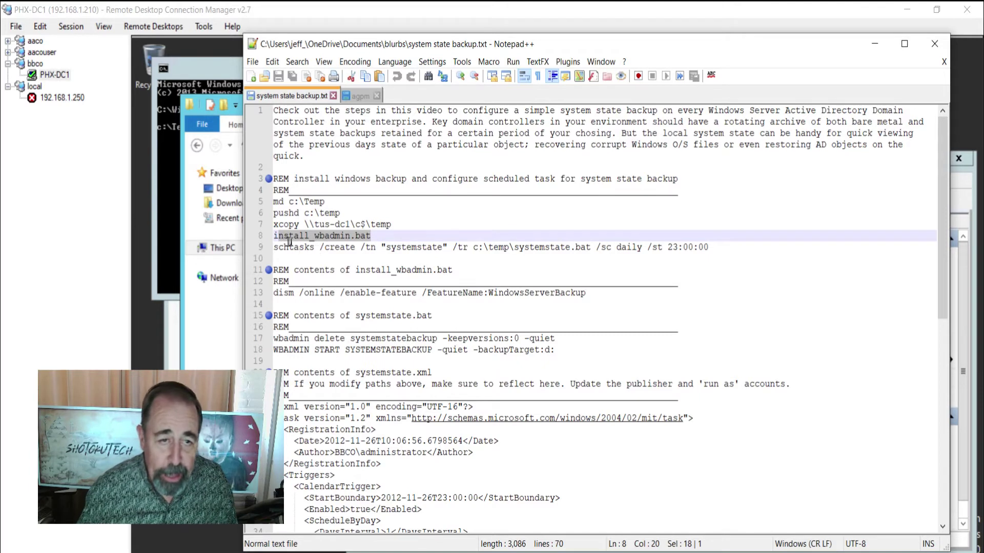
pyautogui.moveTo(273, 248); pyautogui.dragTo(447, 251)
pyautogui.doubleClick(438, 247)
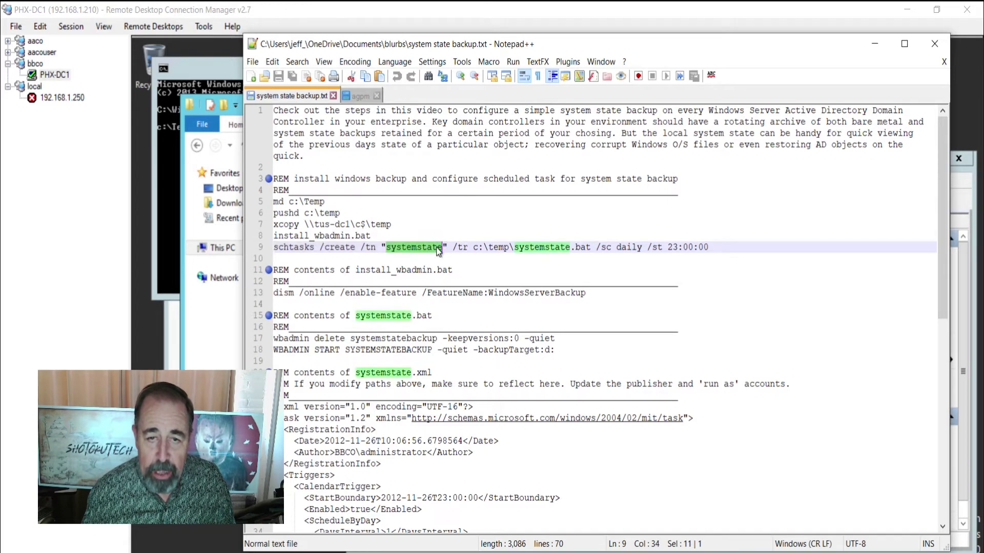
pyautogui.scroll(-4, 404, 328)
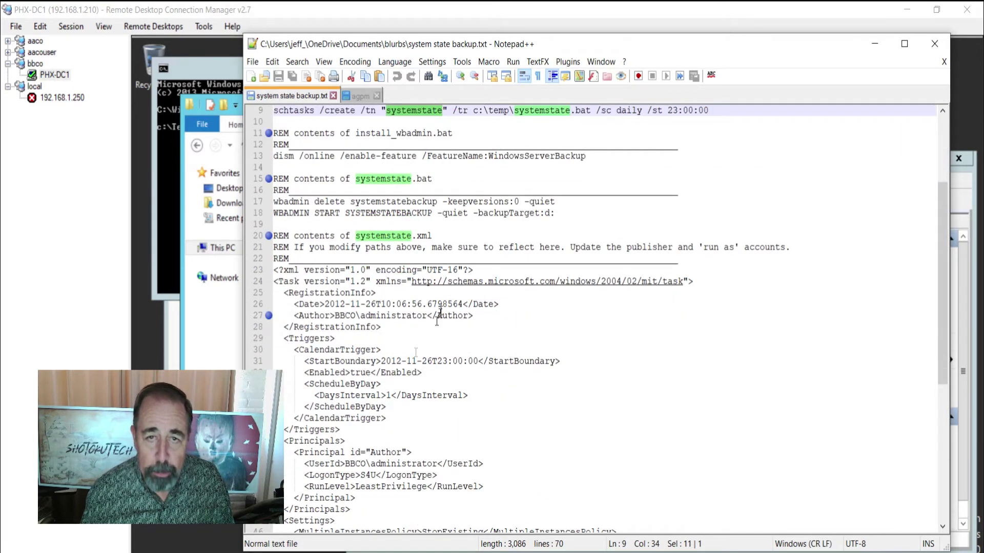
pyautogui.scroll(3, 439, 307)
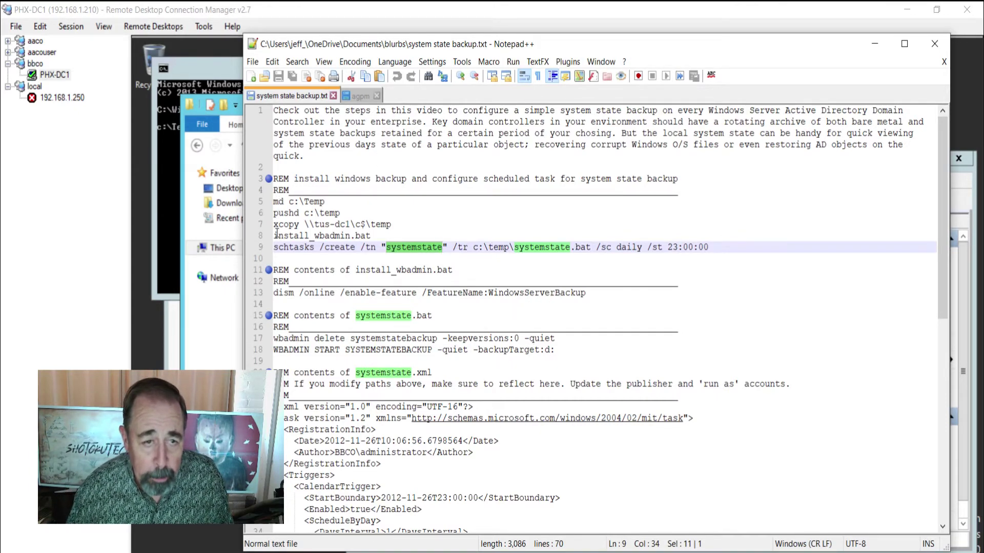
pyautogui.moveTo(273, 235); pyautogui.dragTo(275, 259)
pyautogui.hotkey('ctrl', 'c')
pyautogui.rightClick(221, 137)
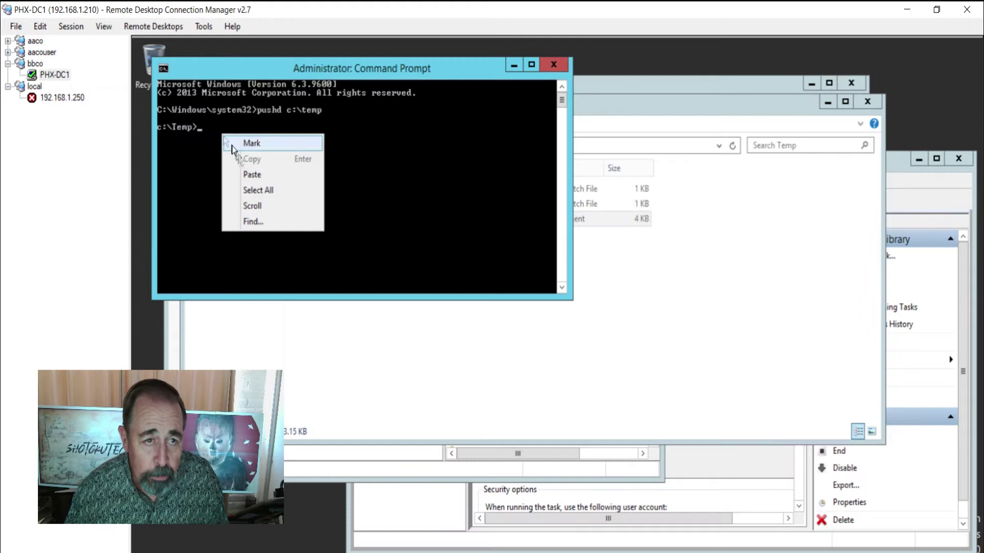
pyautogui.click(250, 175)
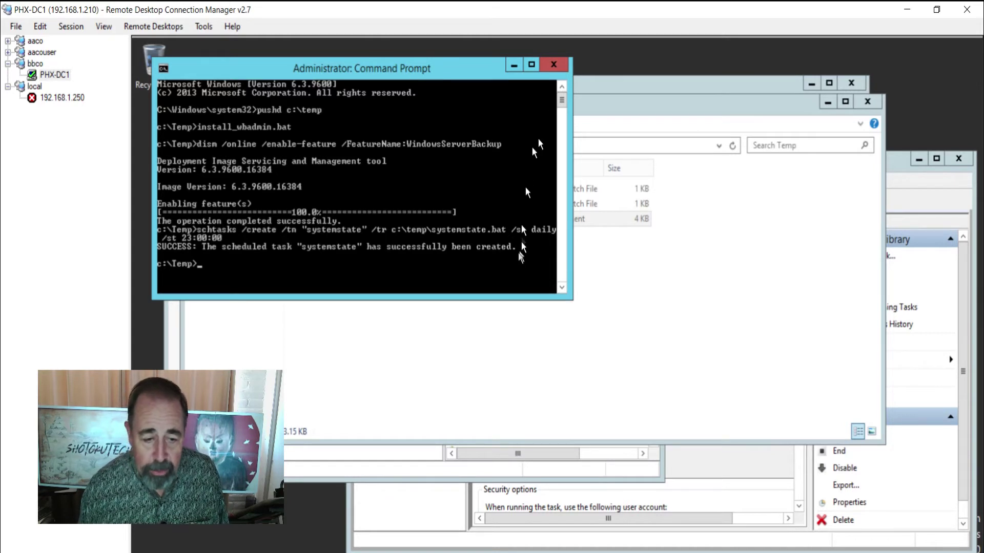
# Refresh Task Scheduler and open Properties of the daily 11:00 PM systemstate task
pyautogui.hotkey('alt', 'Tab')
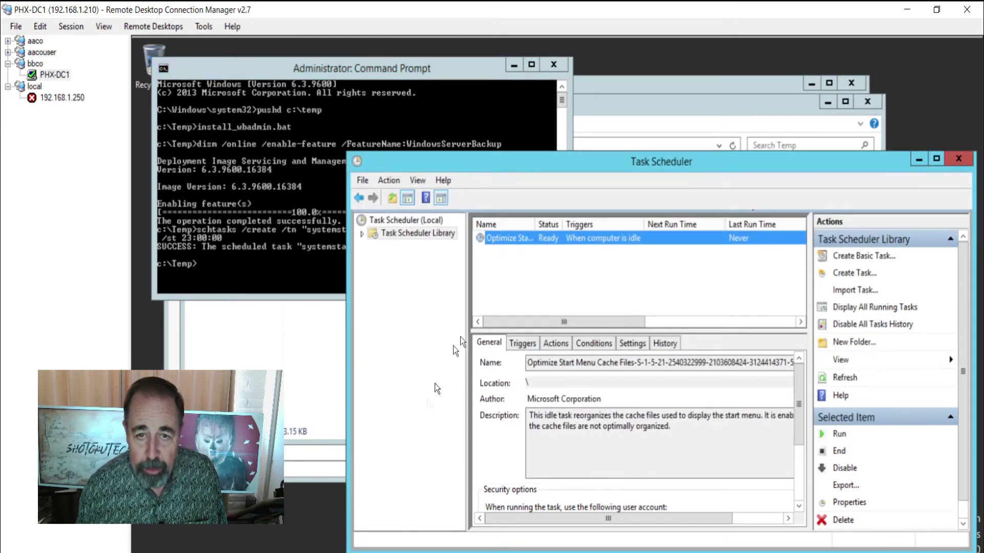
pyautogui.click(850, 377)
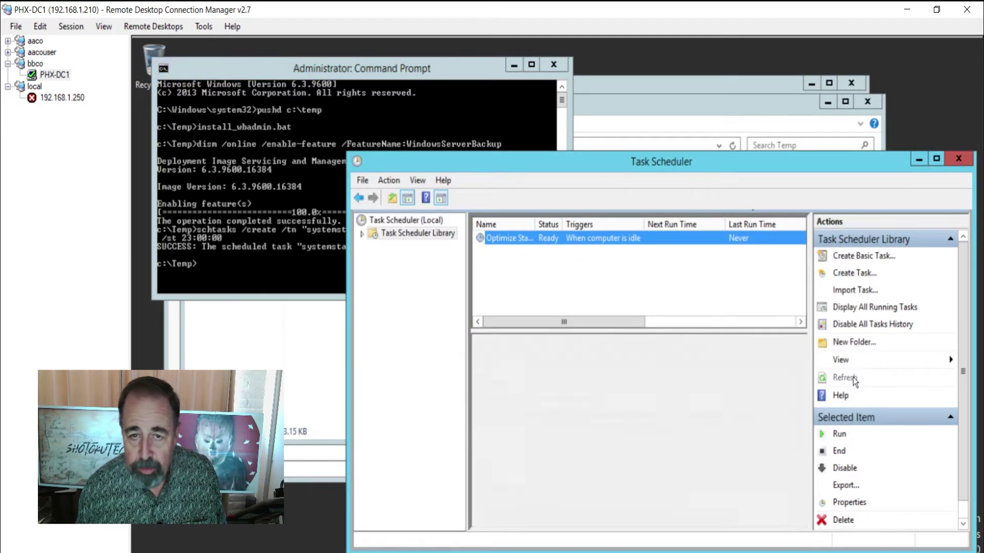
pyautogui.rightClick(518, 250)
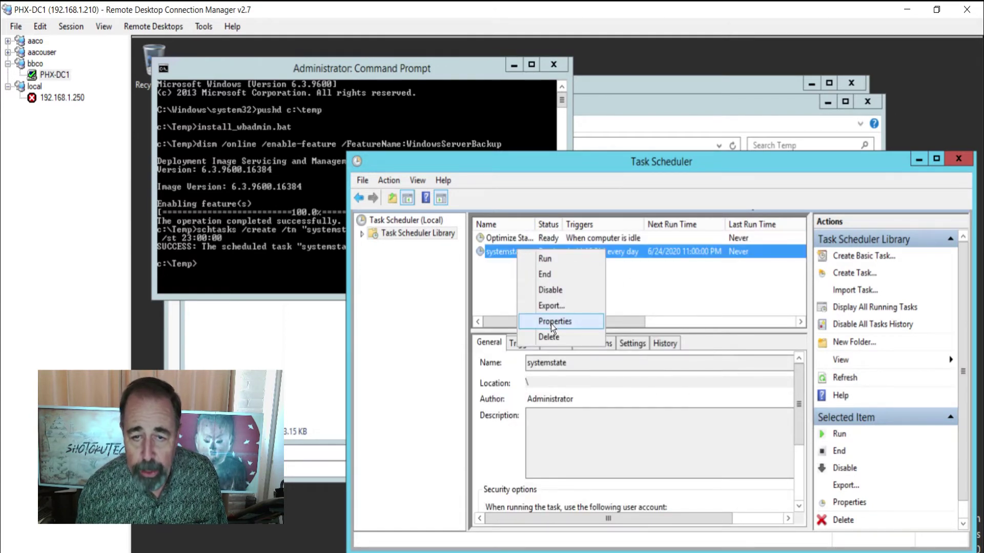
pyautogui.click(552, 322)
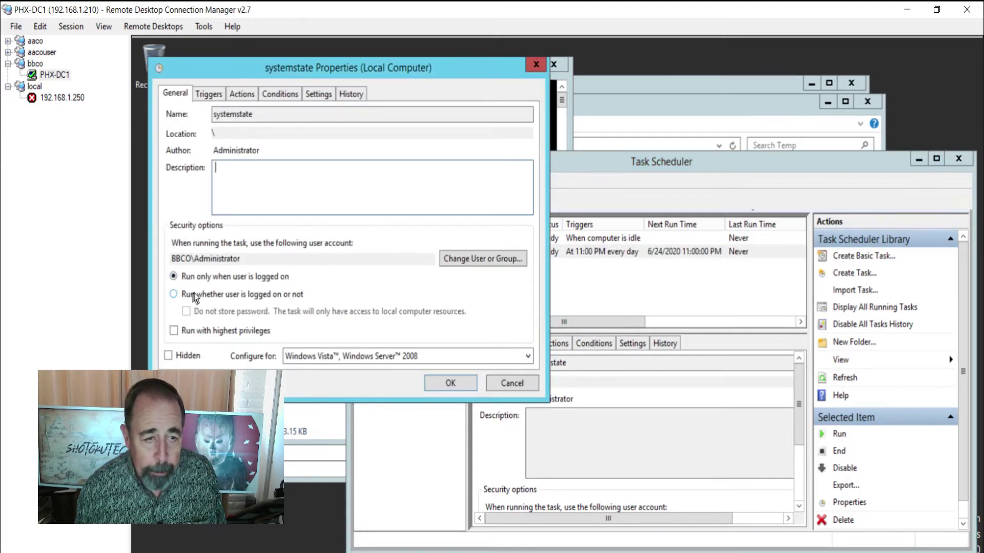
# Make systemstate run whether logged on or not without a stored password, then run it
pyautogui.click(195, 295)
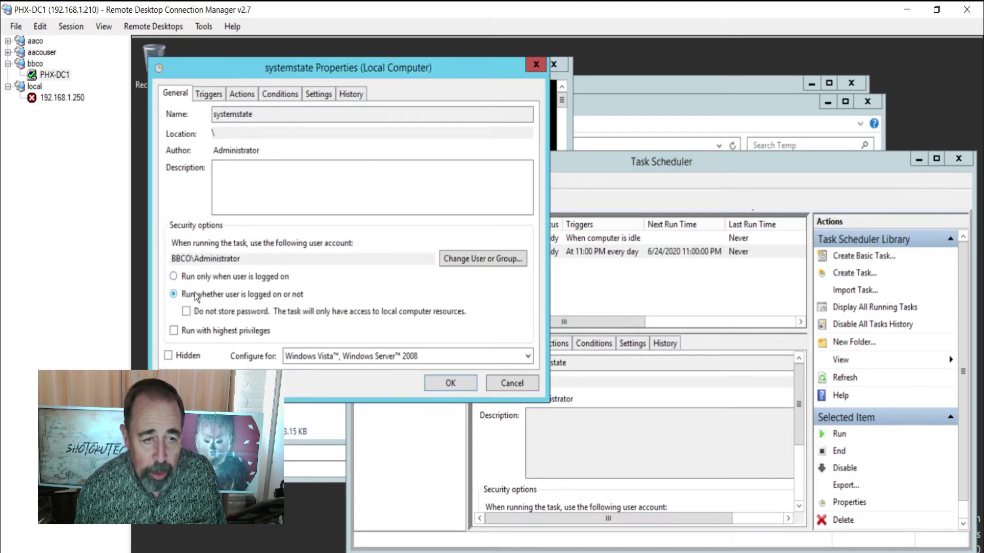
pyautogui.click(229, 313)
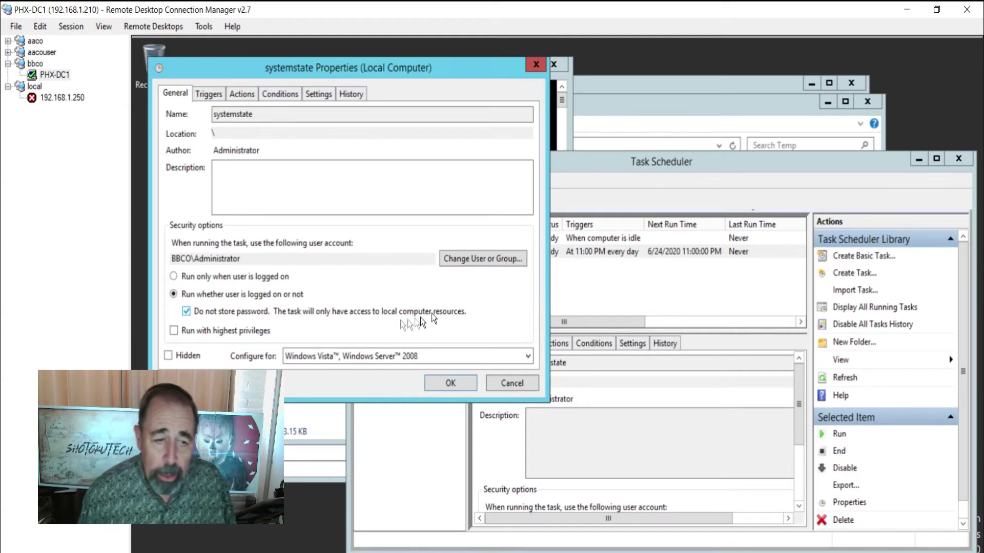
pyautogui.click(438, 386)
pyautogui.rightClick(509, 253)
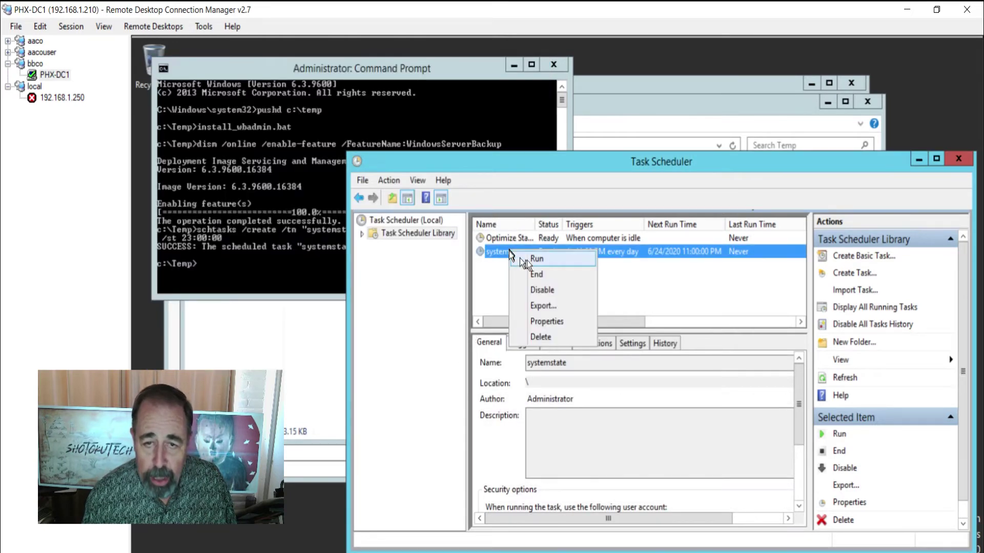
pyautogui.click(537, 259)
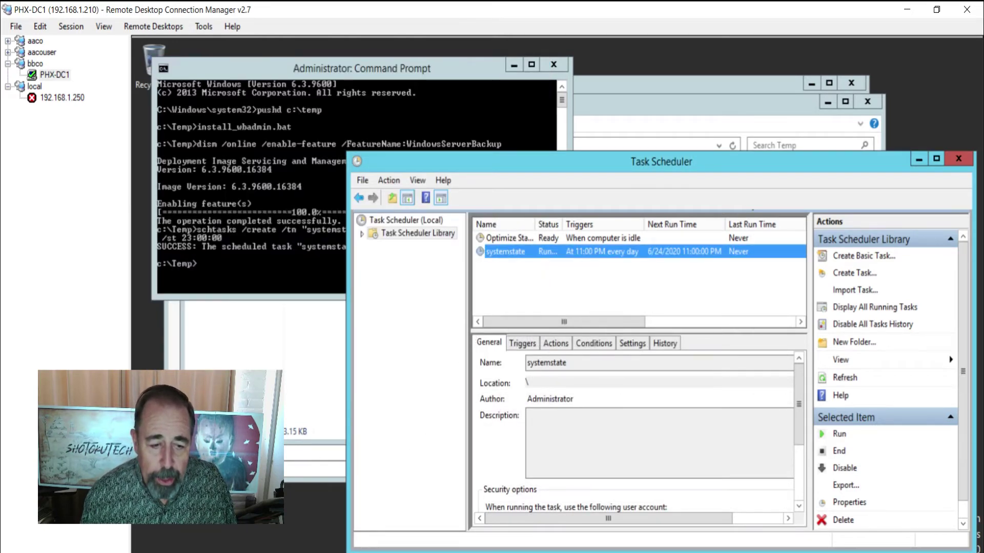
# Open systemstate.bat in Notepad and review its delete-old-backups and back-up-to-d: wbadmin lines
pyautogui.click(307, 455)
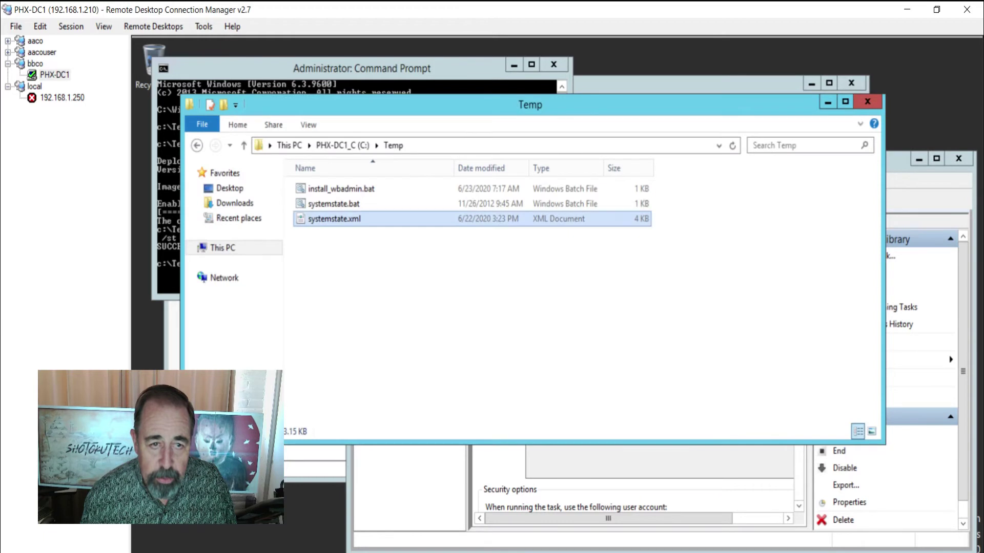
pyautogui.click(338, 205)
pyautogui.rightClick(337, 205)
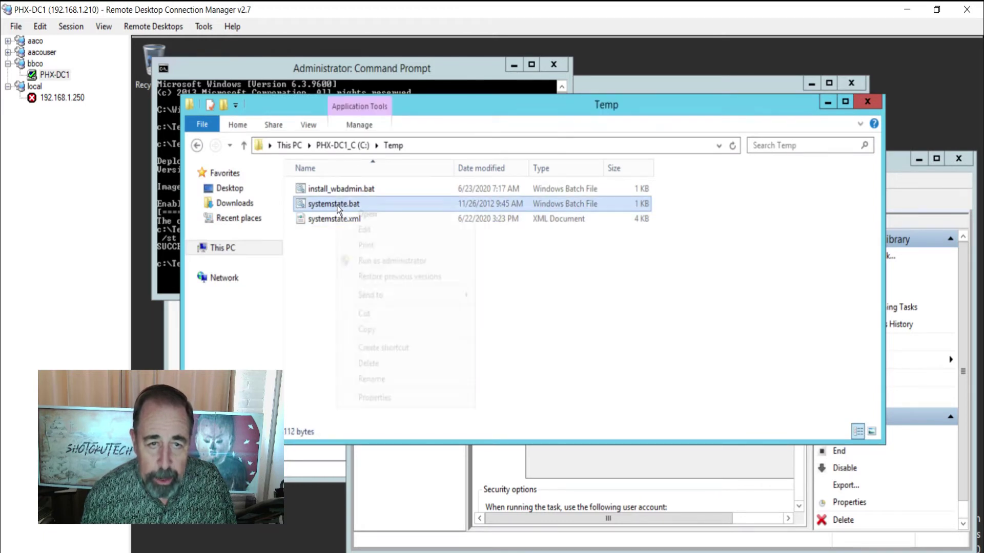
pyautogui.click(370, 232)
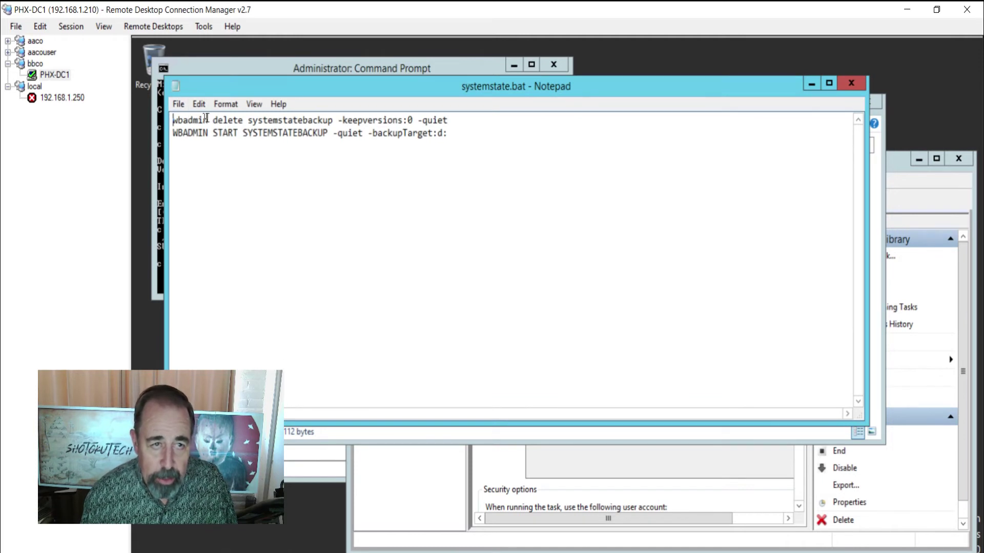
pyautogui.moveTo(207, 120); pyautogui.dragTo(437, 120)
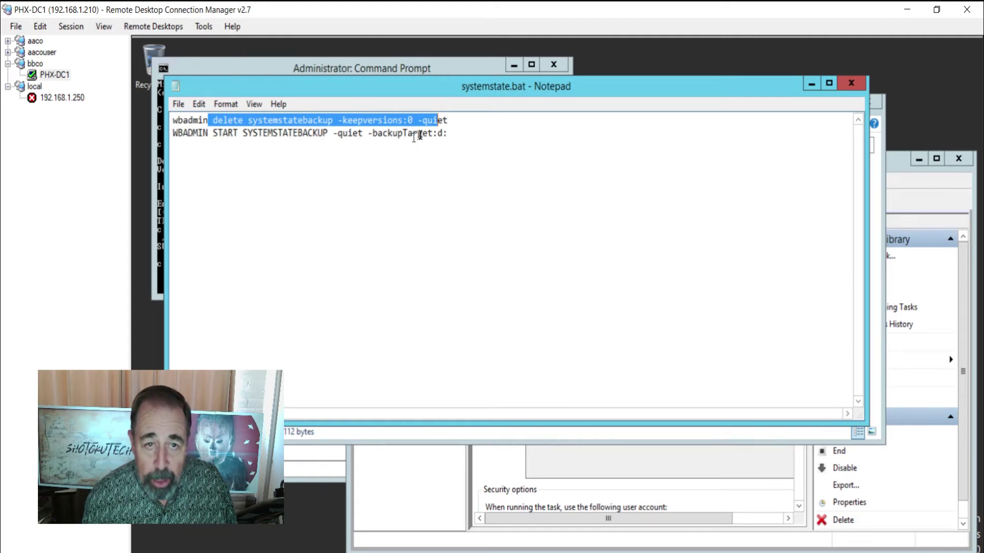
pyautogui.moveTo(436, 134); pyautogui.dragTo(449, 135)
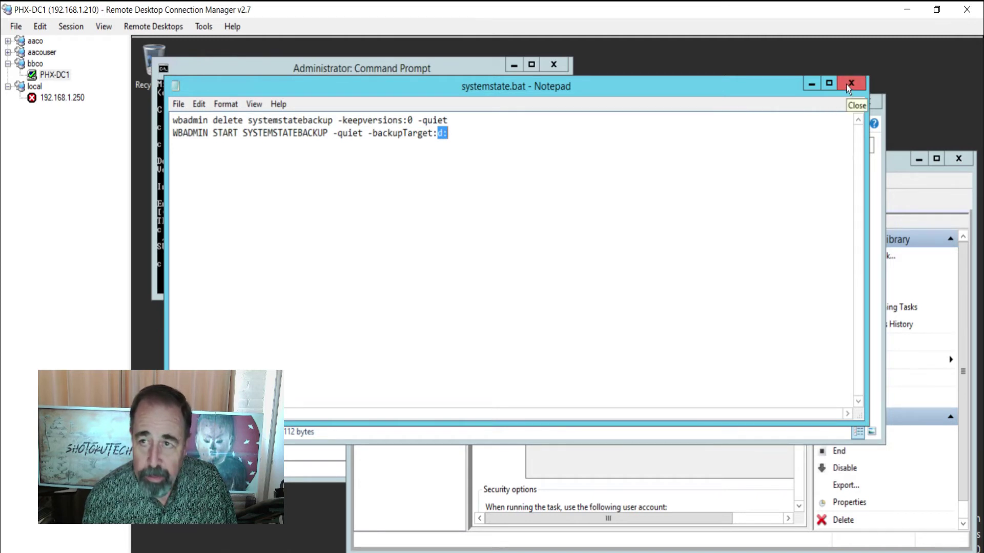
# Open drive D: to find WindowsImageBackup and confirm systemstate last ran on 6/24/2020
pyautogui.click(846, 84)
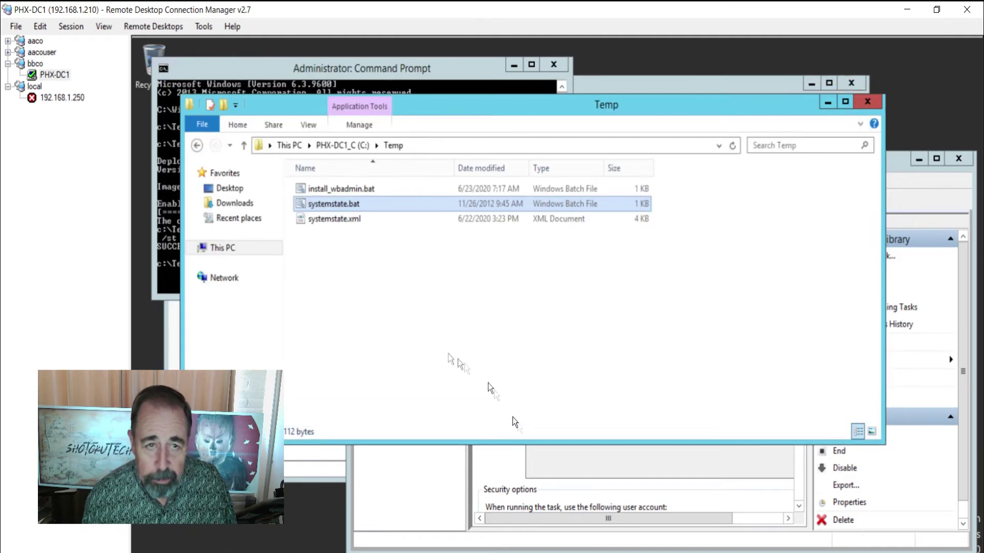
pyautogui.click(223, 248)
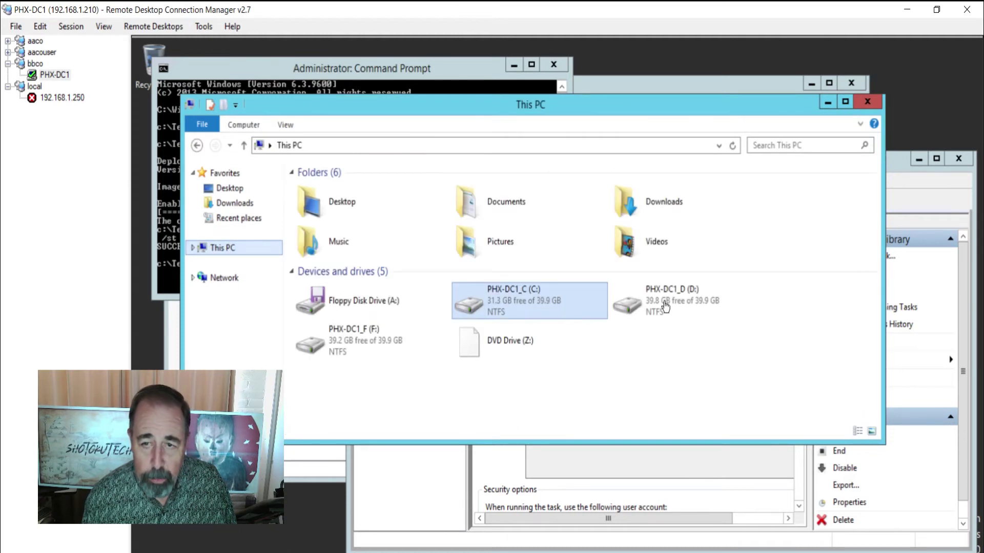
pyautogui.click(664, 306)
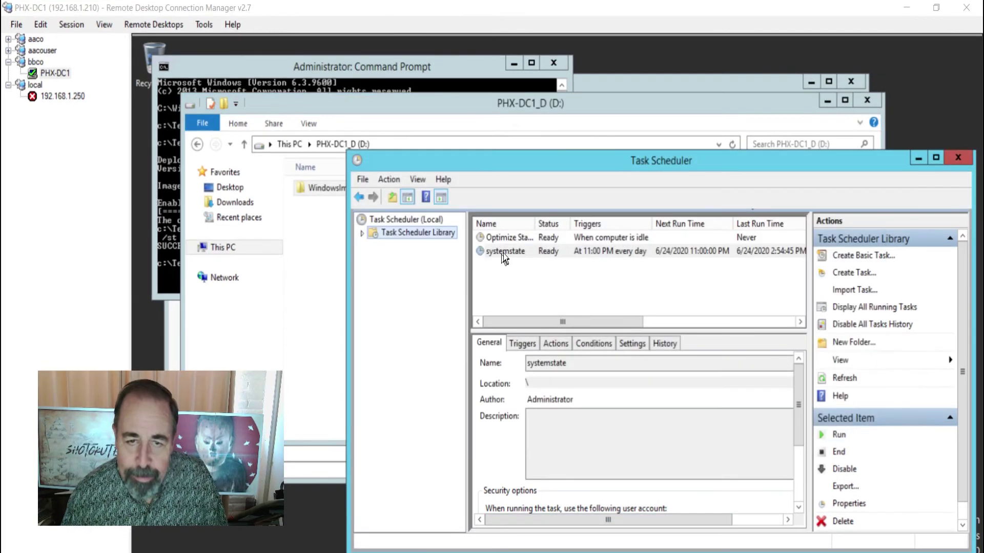
pyautogui.click(503, 253)
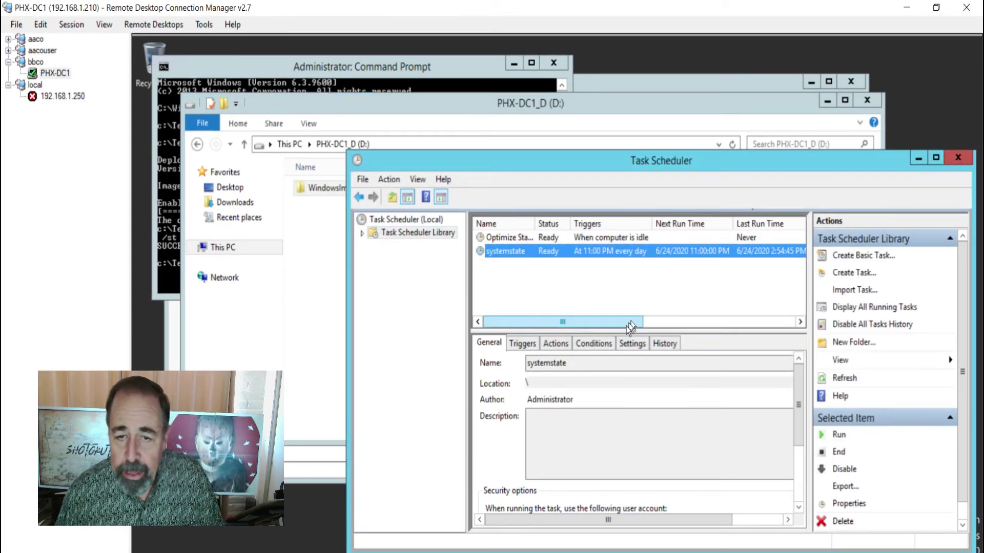
pyautogui.moveTo(630, 322)
pyautogui.mouseDown()
pyautogui.moveTo(674, 333)
pyautogui.moveTo(752, 328)
pyautogui.moveTo(612, 318)
pyautogui.mouseUp()
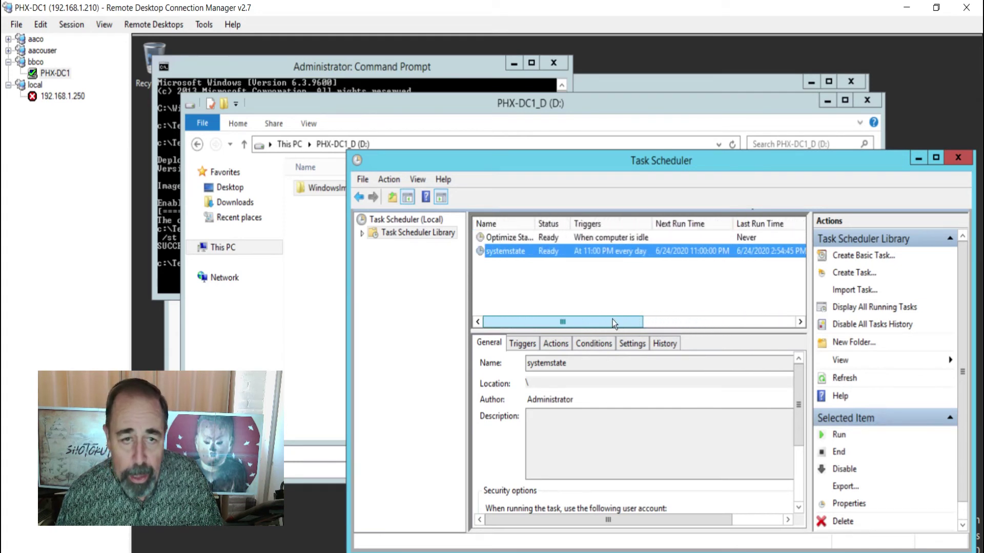
pyautogui.click(317, 220)
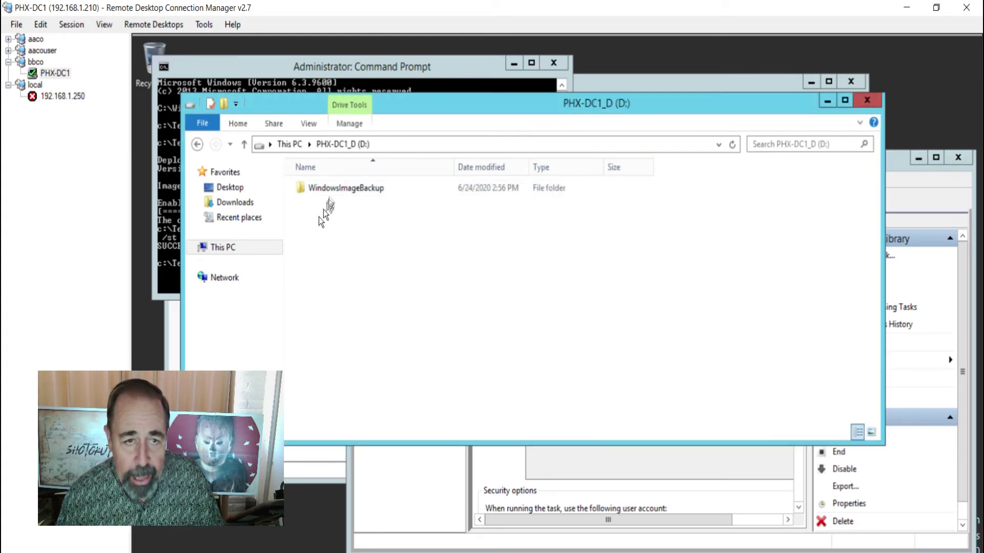
pyautogui.doubleClick(333, 187)
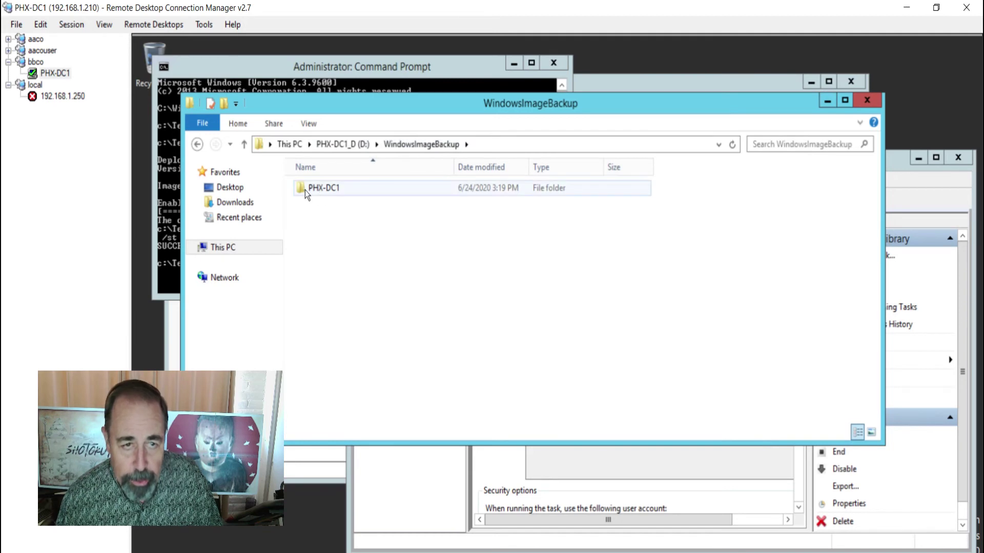
pyautogui.doubleClick(324, 189)
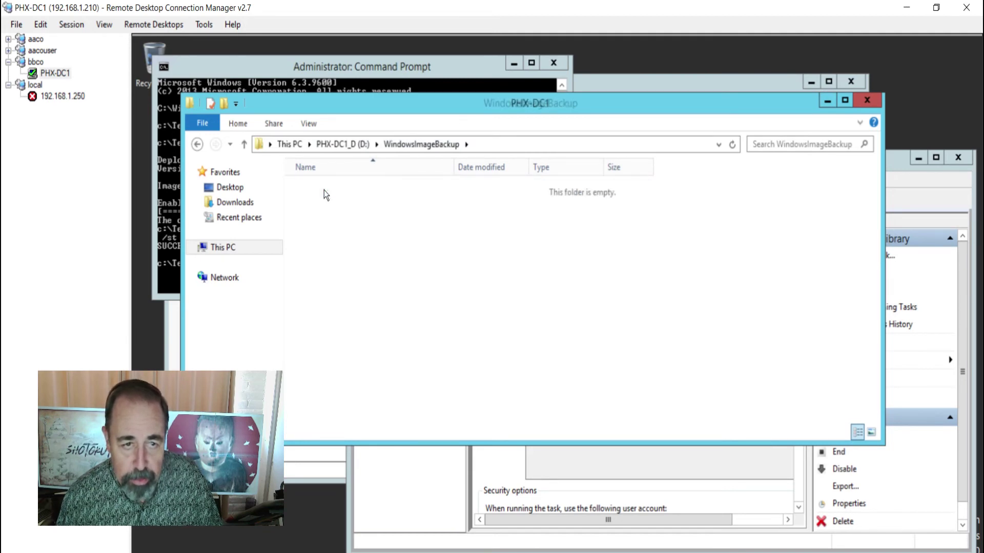
pyautogui.doubleClick(330, 187)
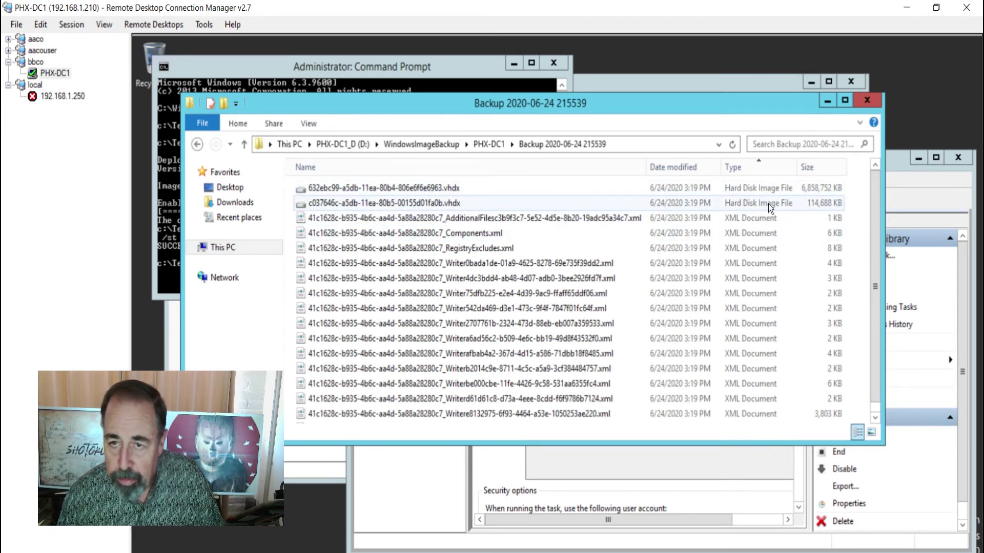
pyautogui.click(764, 193)
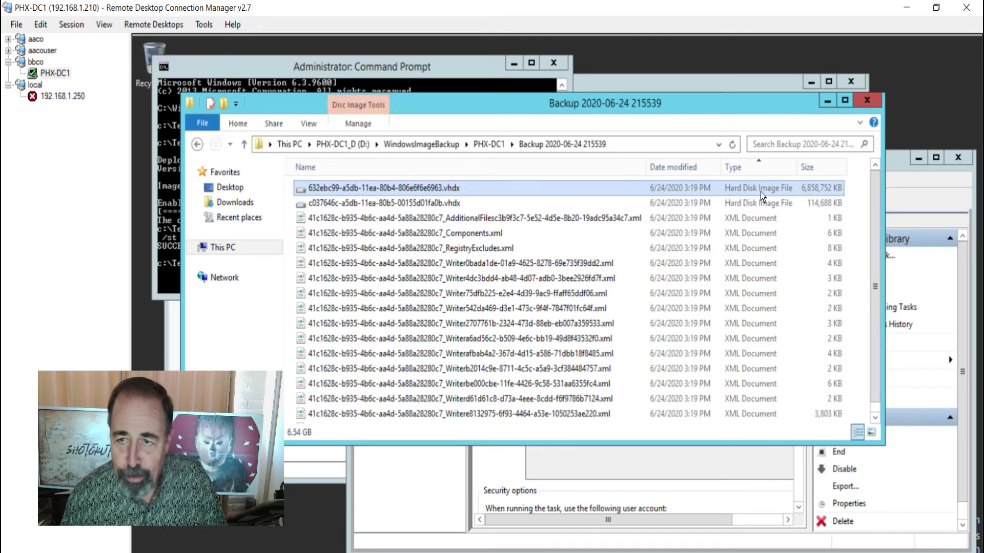
pyautogui.click(756, 204)
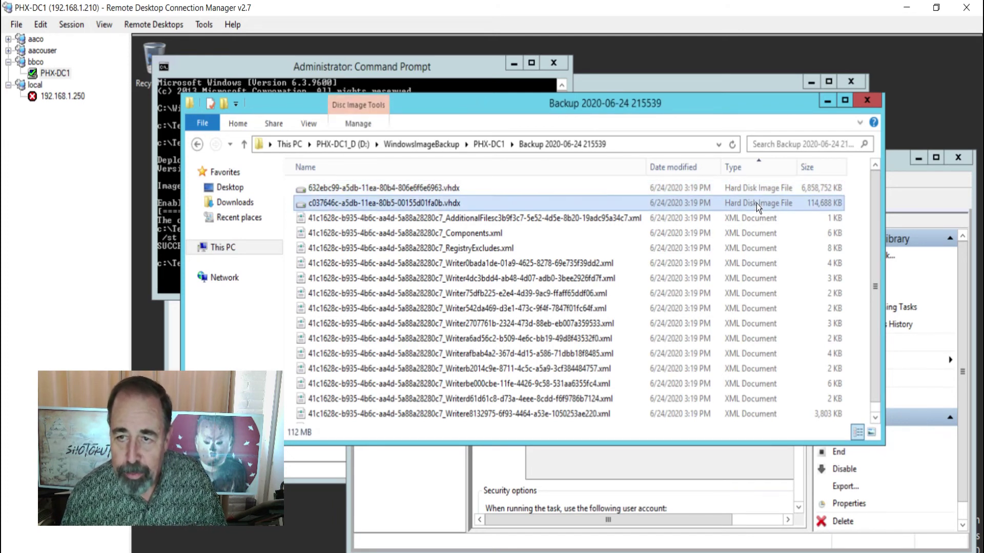